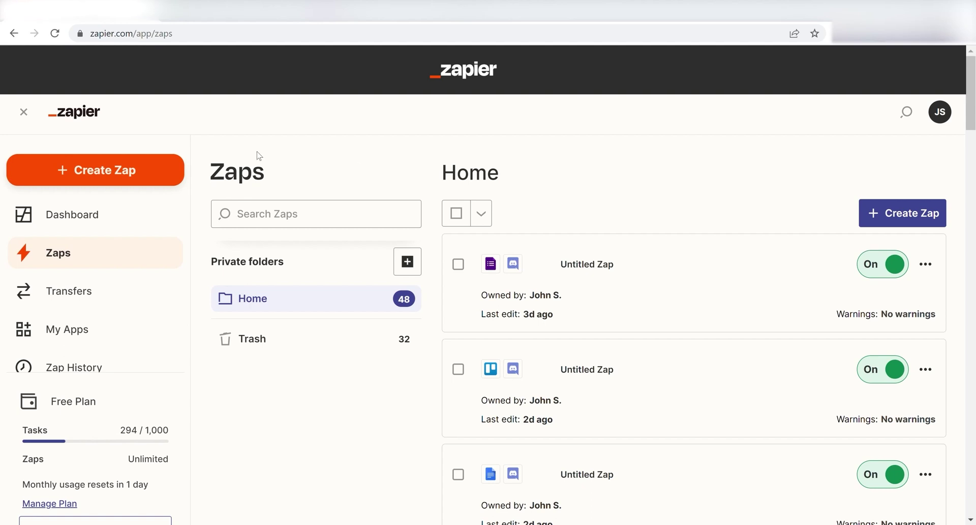
Create a new Zap triggered by Google Drive's New File event.
click(105, 173)
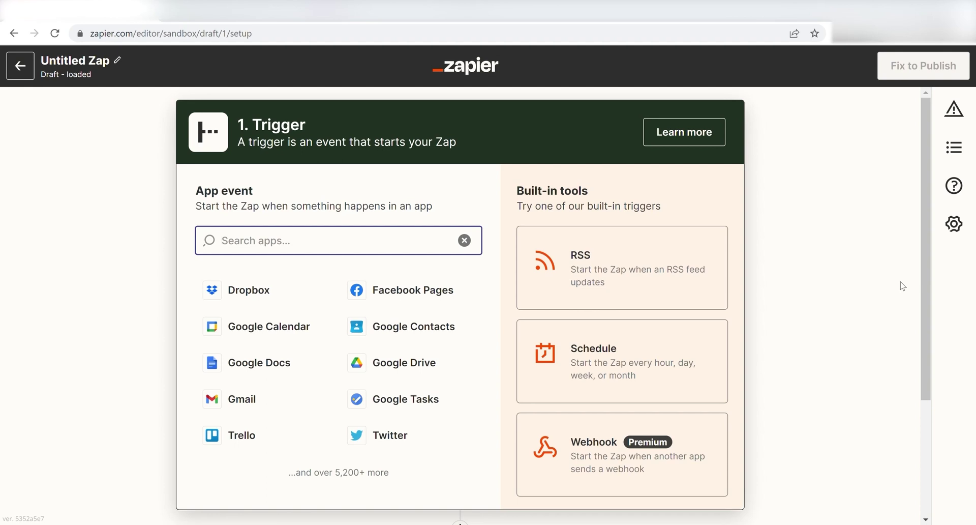
text(goog)
text(le drive)
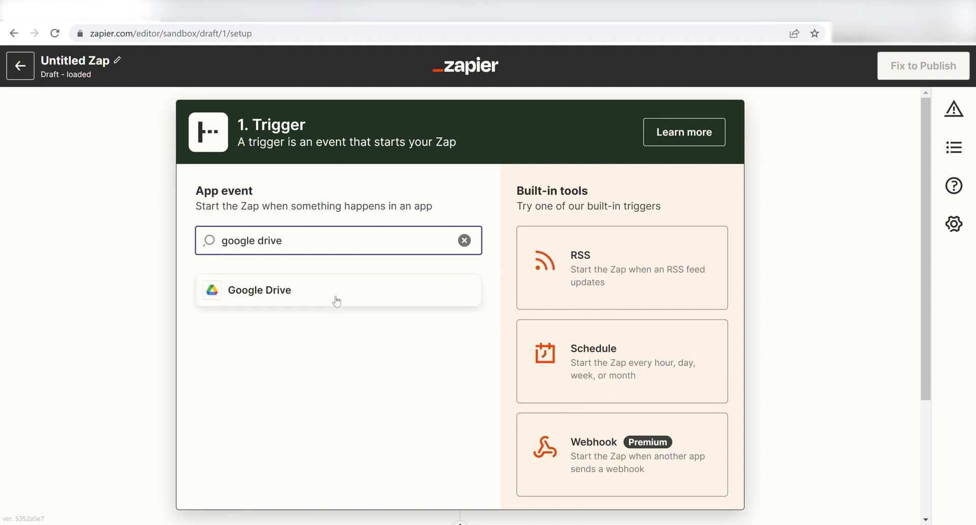
click(337, 304)
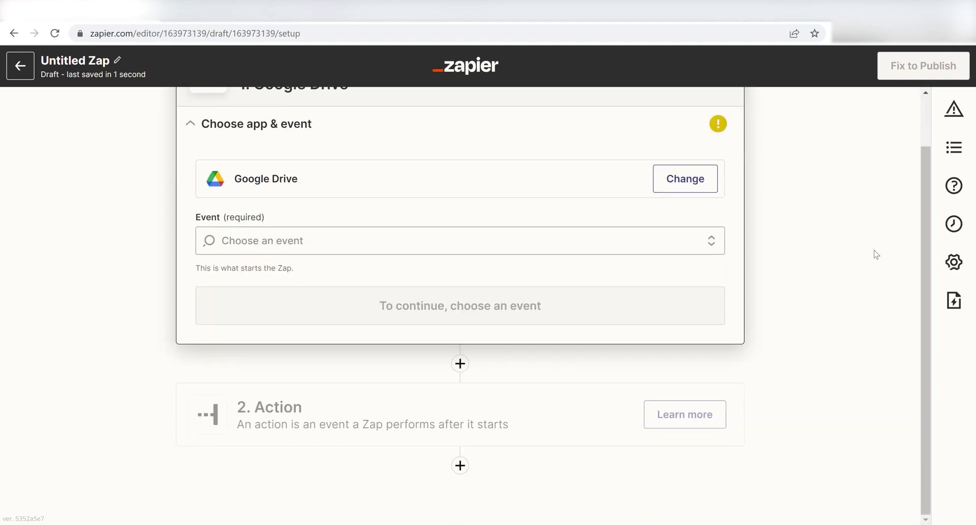
click(628, 299)
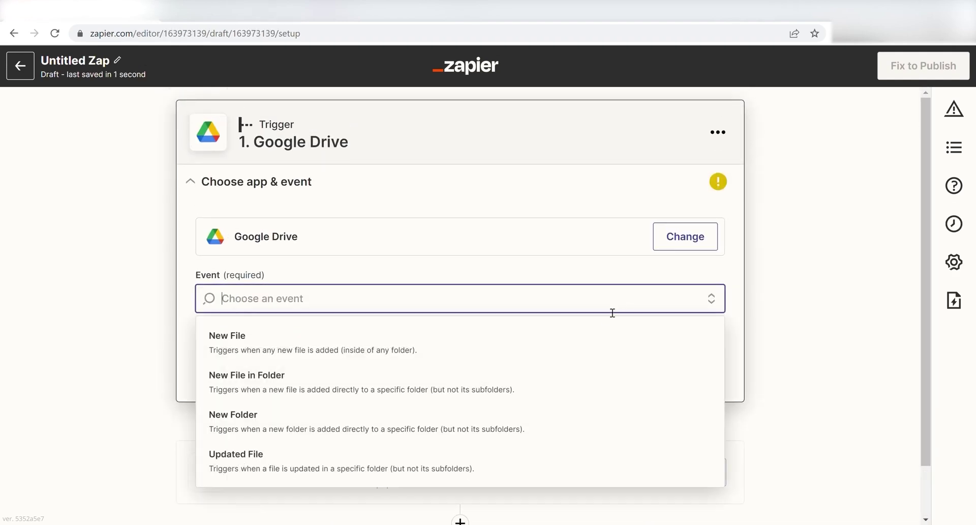
click(577, 347)
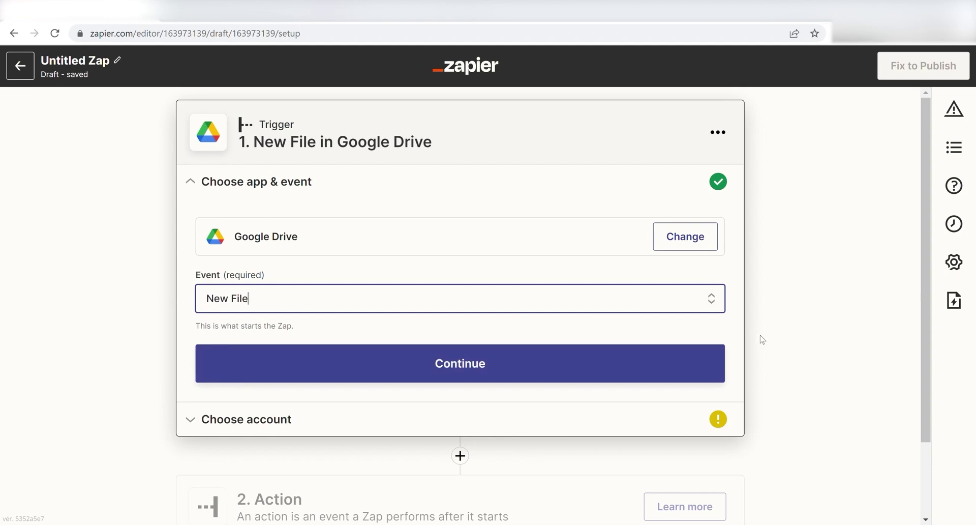
click(696, 357)
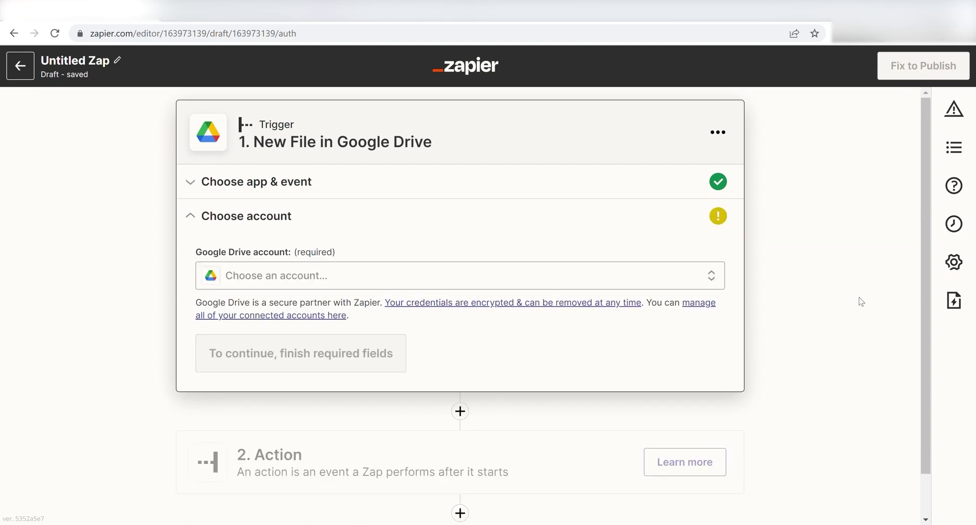
click(667, 282)
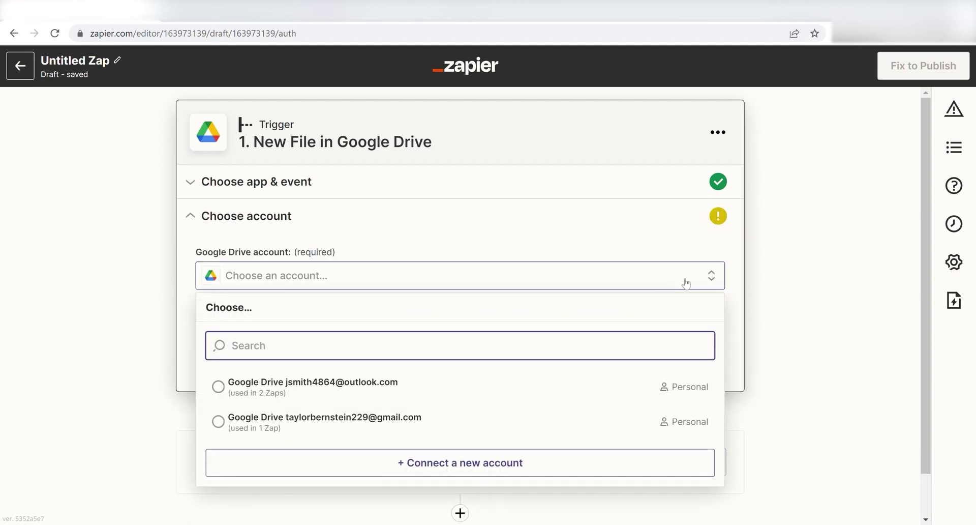
Connect the existing Google account and allow Zapier access to its Drive files.
click(531, 383)
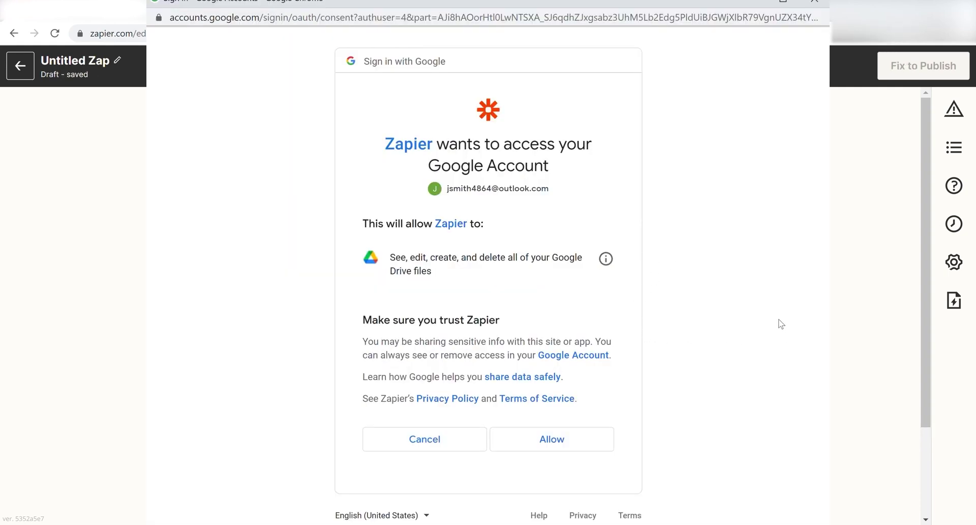
click(557, 440)
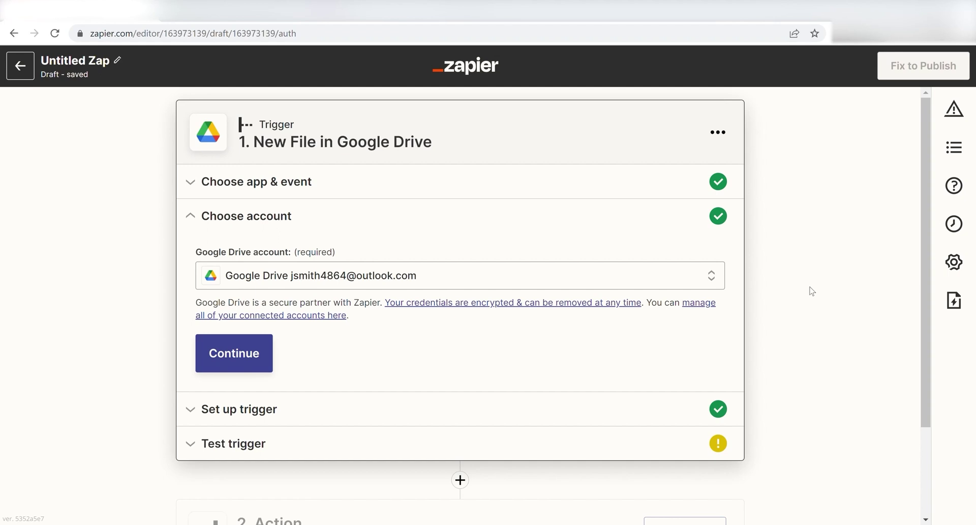
Set the trigger to watch My Google Drive.
click(252, 364)
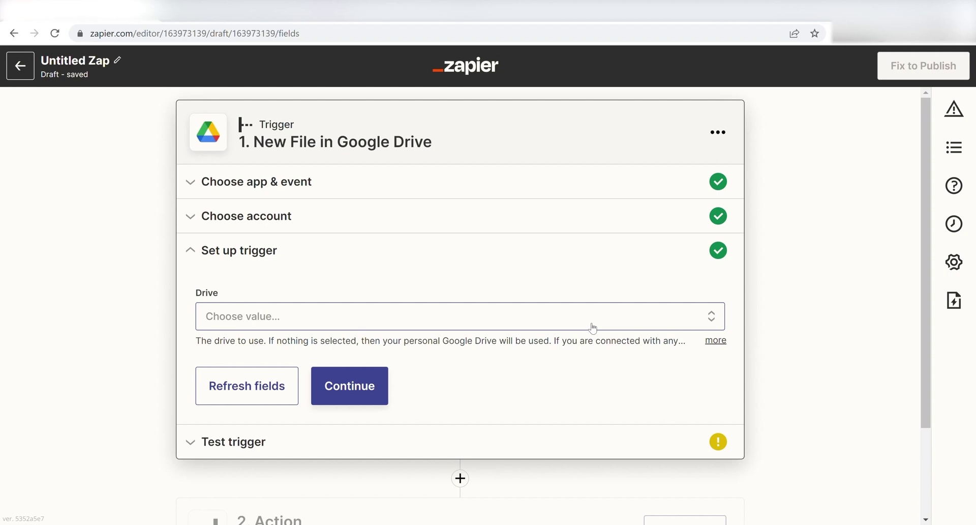
click(592, 327)
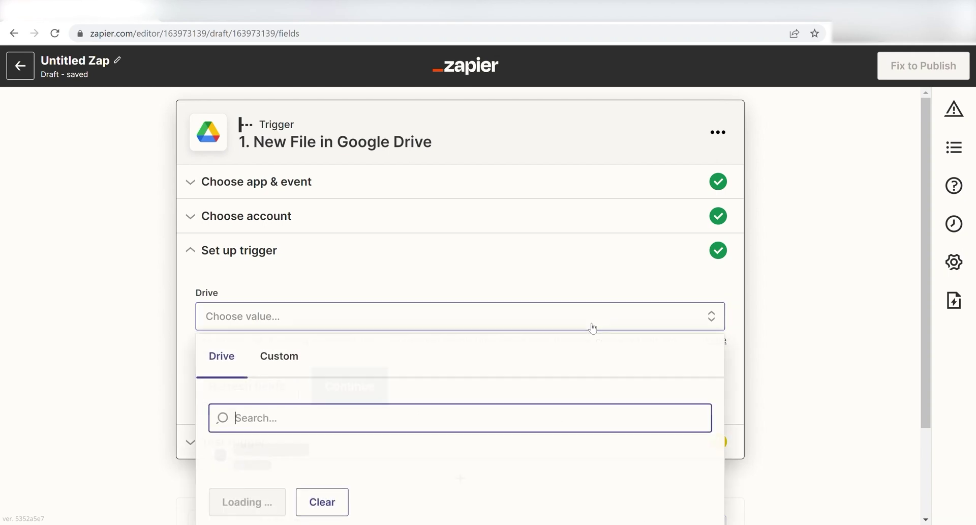
scroll(593, 327, down, 1)
click(413, 384)
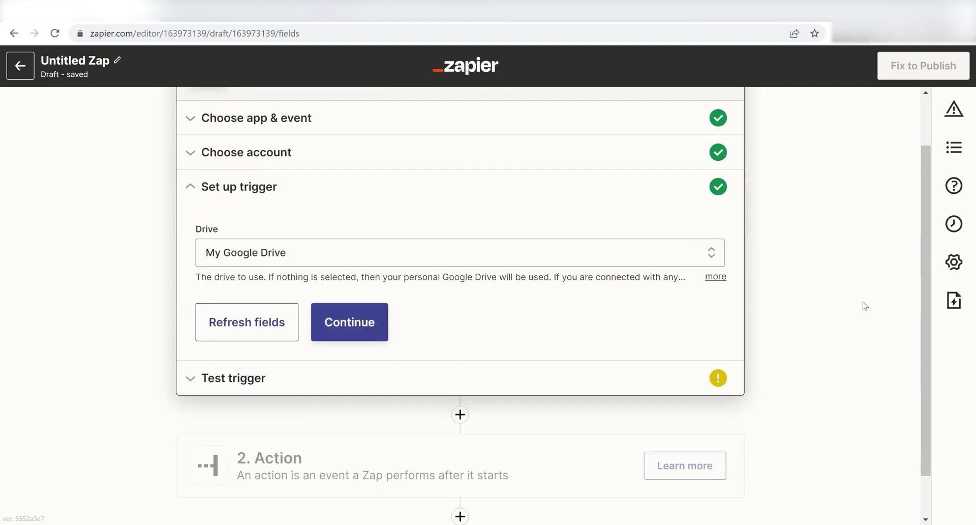
click(365, 324)
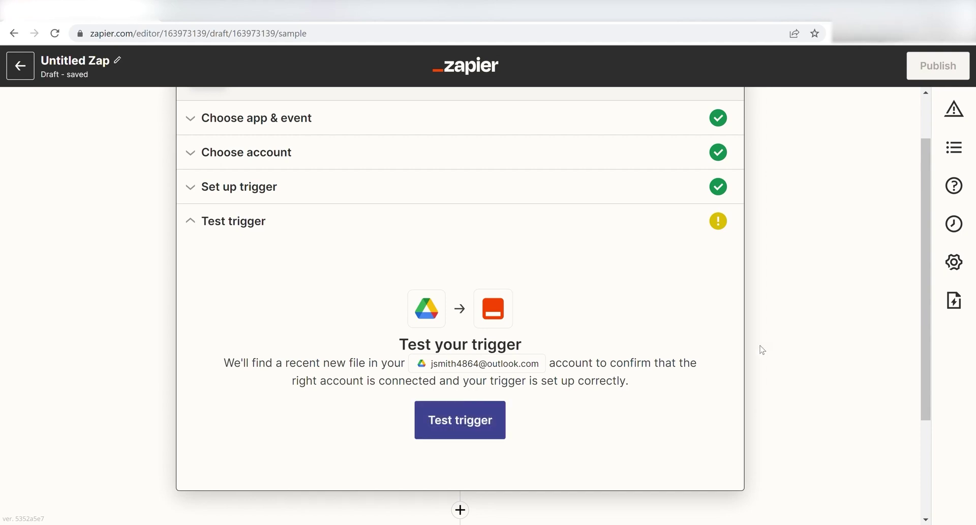
Test the trigger to pull in a sample recent file.
click(477, 419)
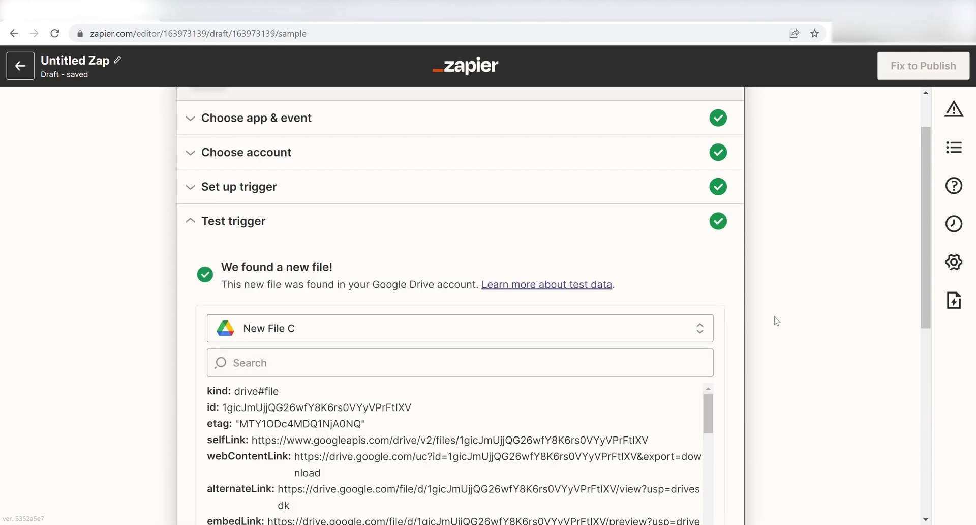
scroll(776, 320, down, 3)
scroll(777, 320, down, 2)
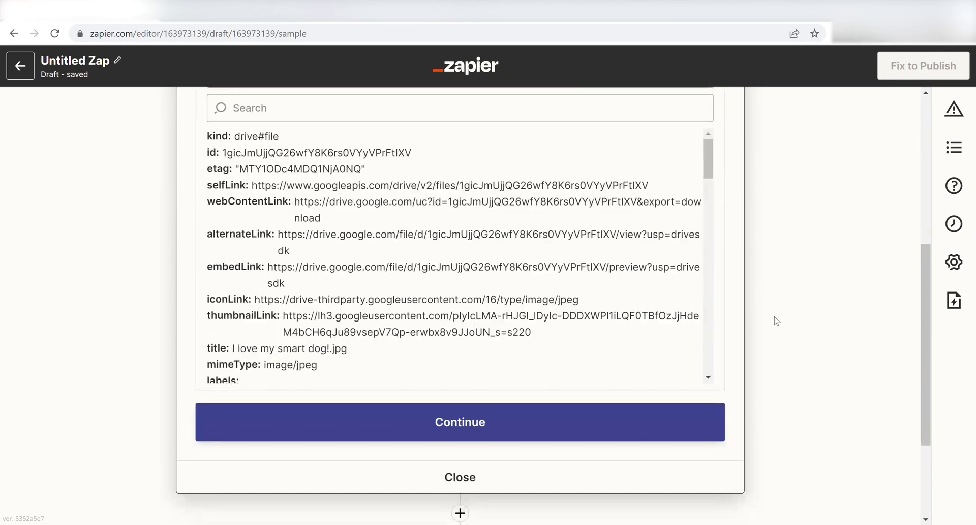
click(554, 413)
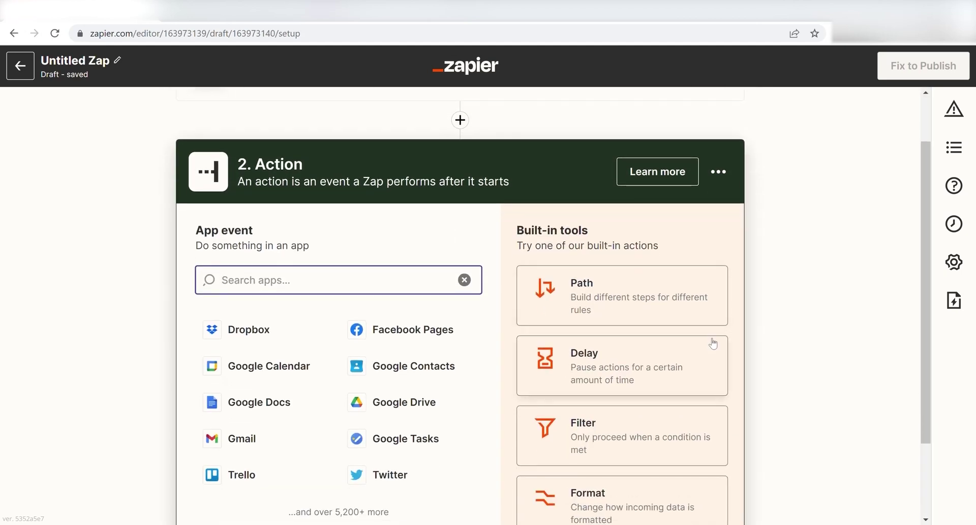
Set the action to Discord's Send Channel Message event.
text(discord)
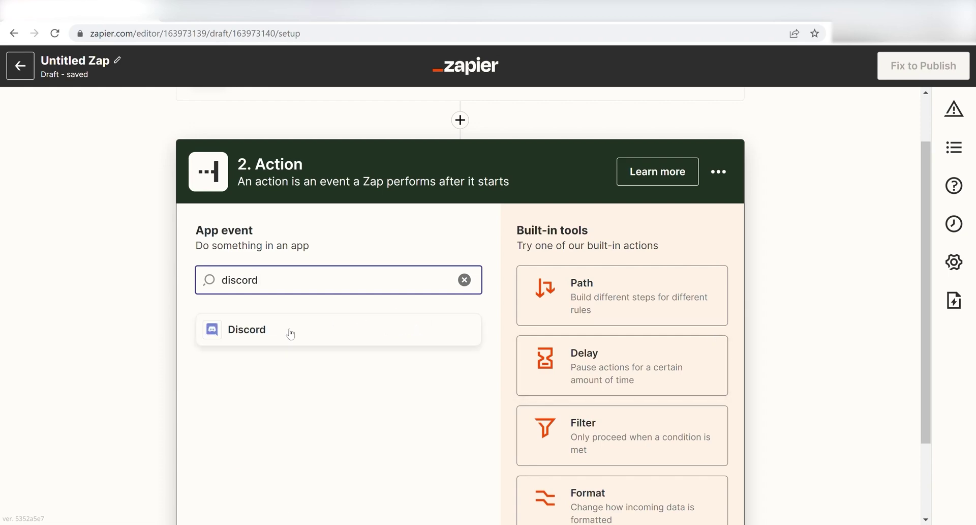
click(291, 332)
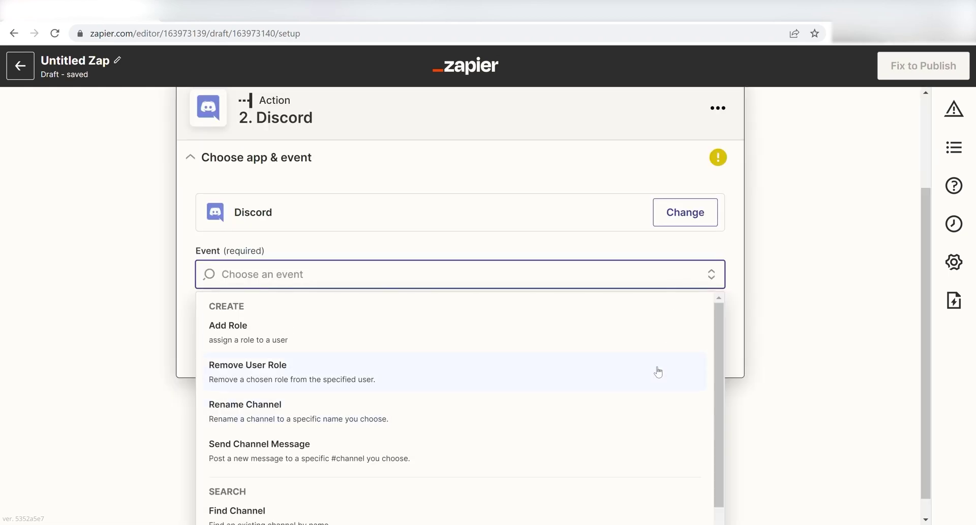
click(586, 445)
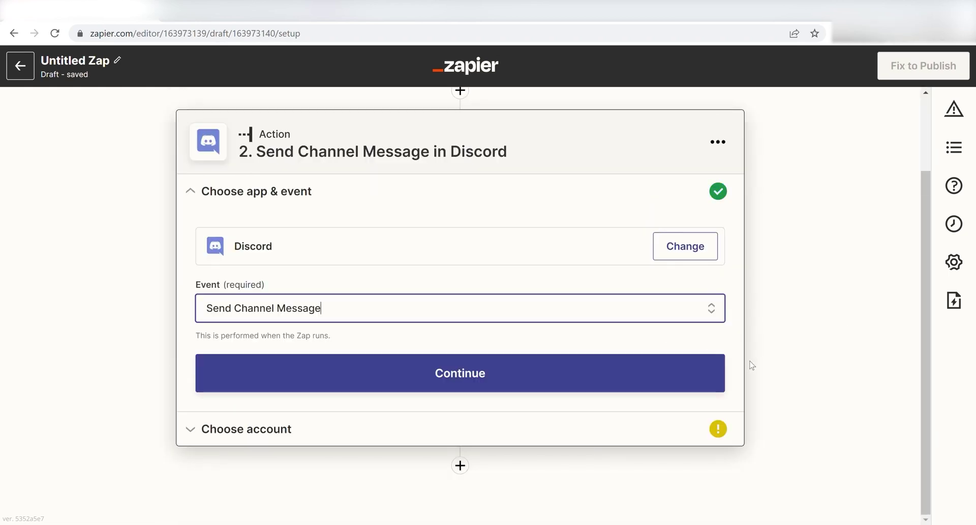
click(540, 387)
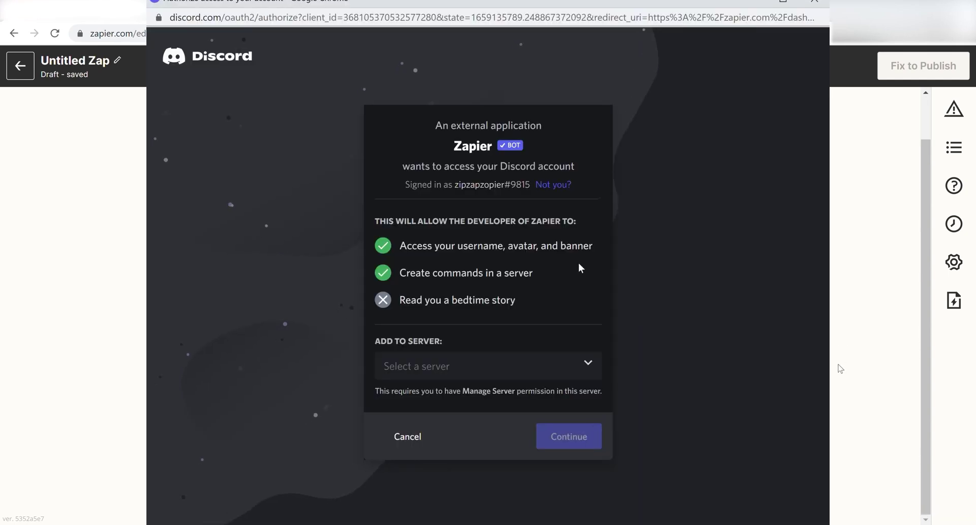
Authorize Zapier on the zipzapzopier's tunes Discord server.
click(597, 359)
click(559, 395)
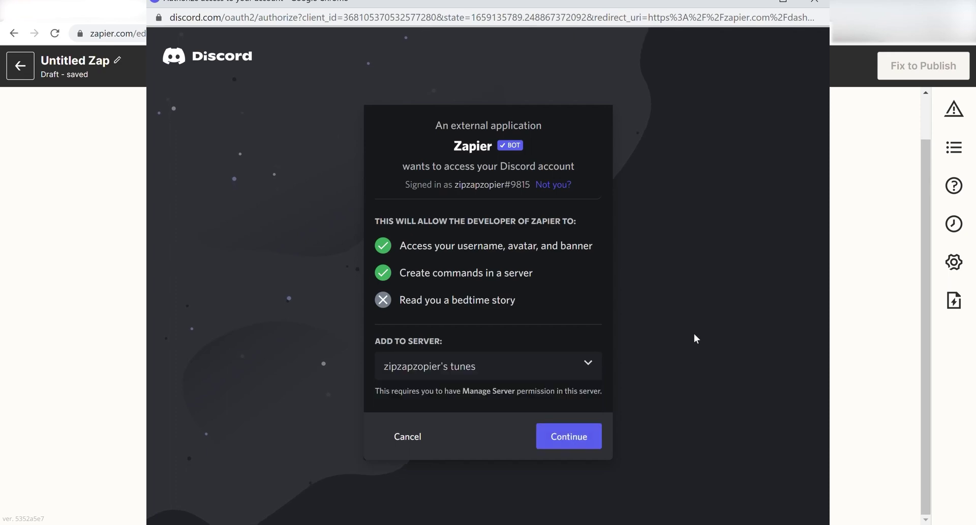
click(583, 436)
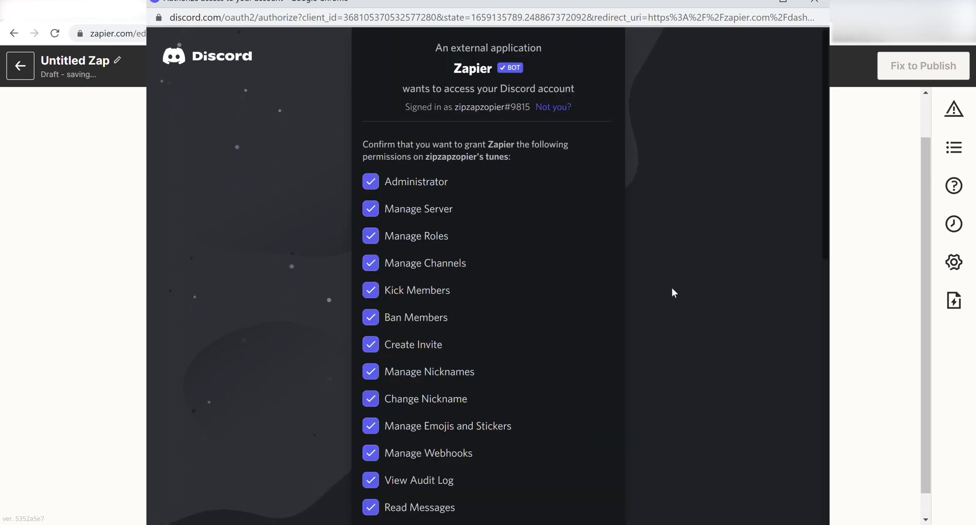
scroll(672, 293, down, 5)
scroll(672, 293, down, 6)
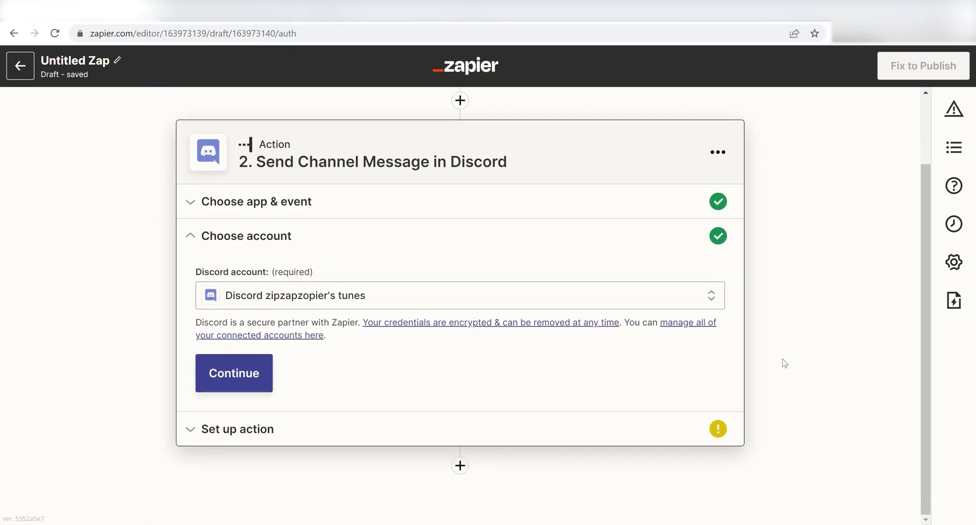
click(251, 374)
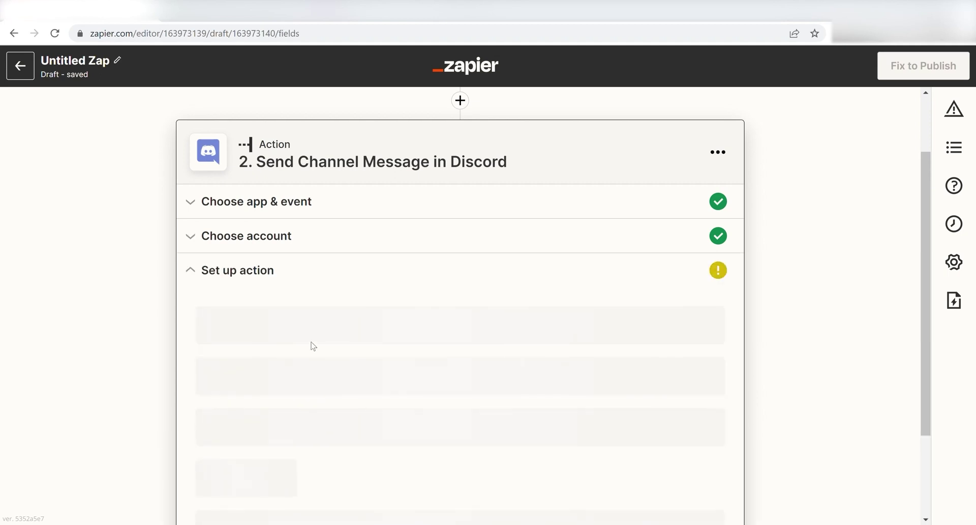
Send the Discord message to the general channel.
scroll(836, 295, down, 1)
scroll(836, 295, down, 1)
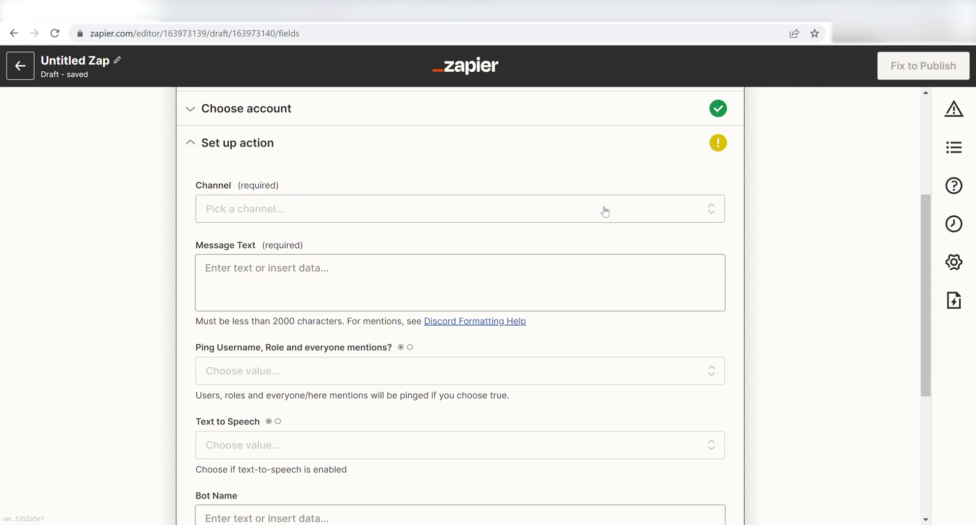
click(604, 210)
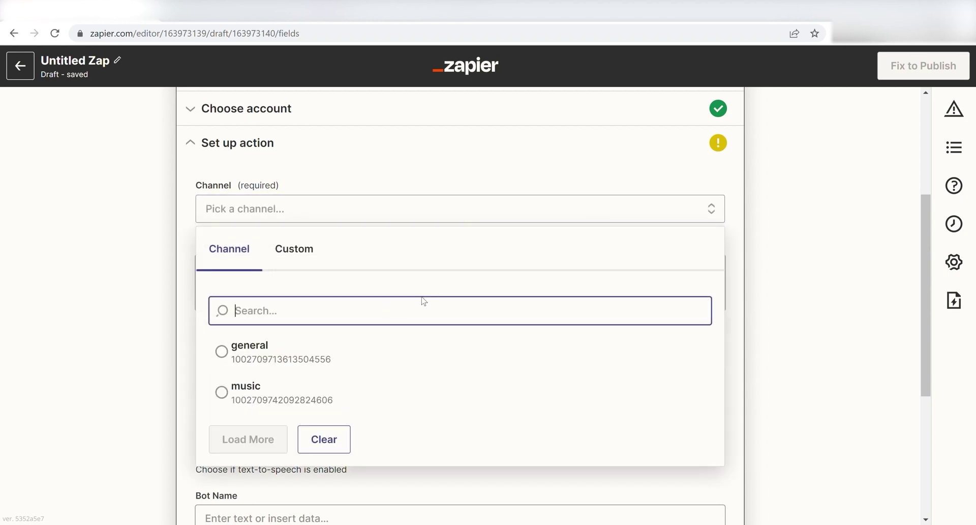
click(408, 349)
Write 'A new file has been uploaded into your google drive! Check it out!' plus the file's Title and Embed Link.
click(489, 291)
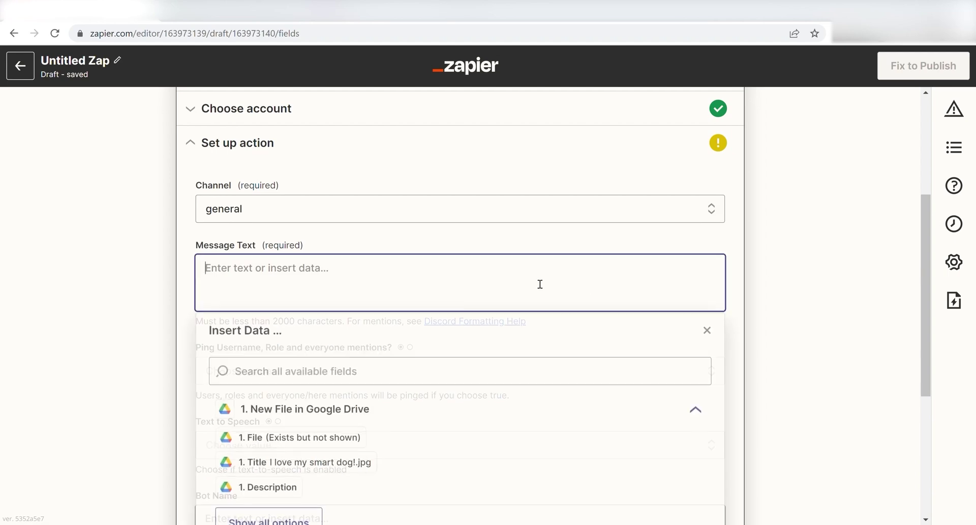
text(A new file has been uploaded into your google drive!)
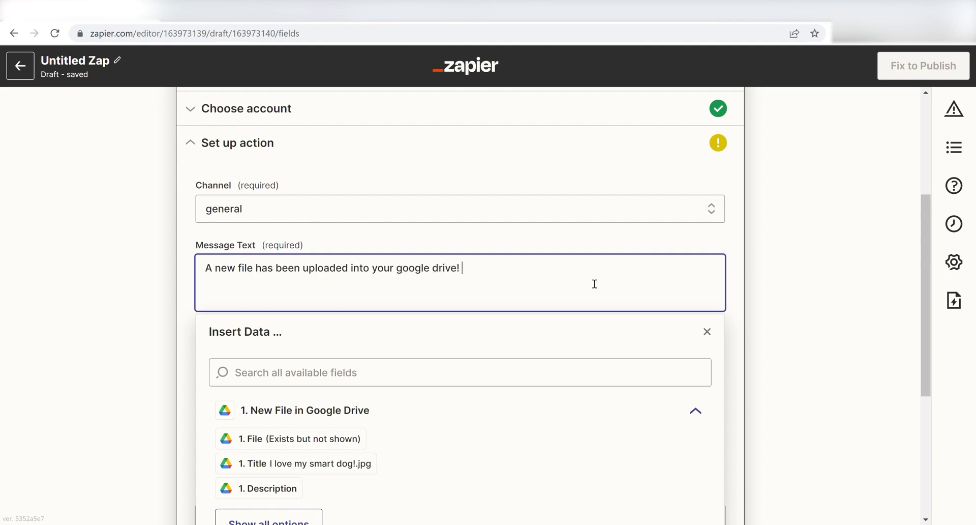
text(  Check it out!)
key(Return)
click(300, 462)
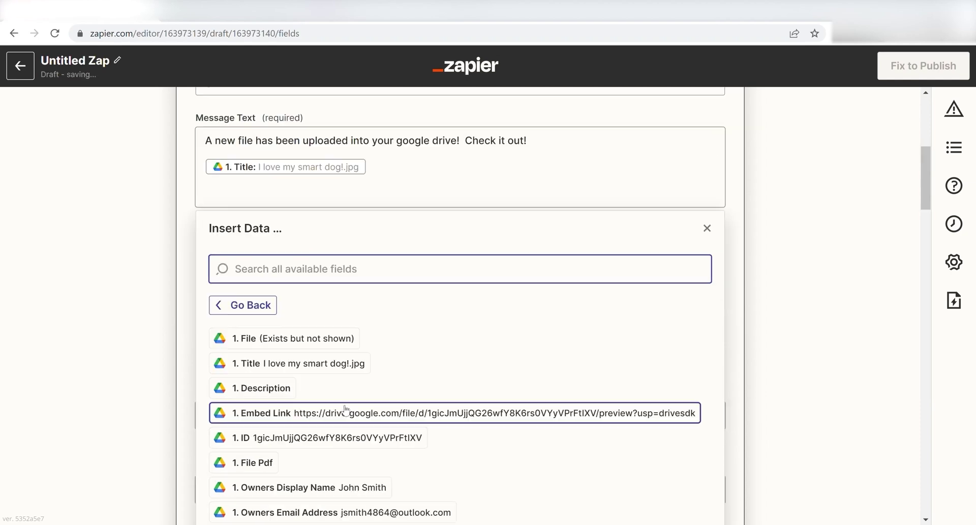
click(345, 413)
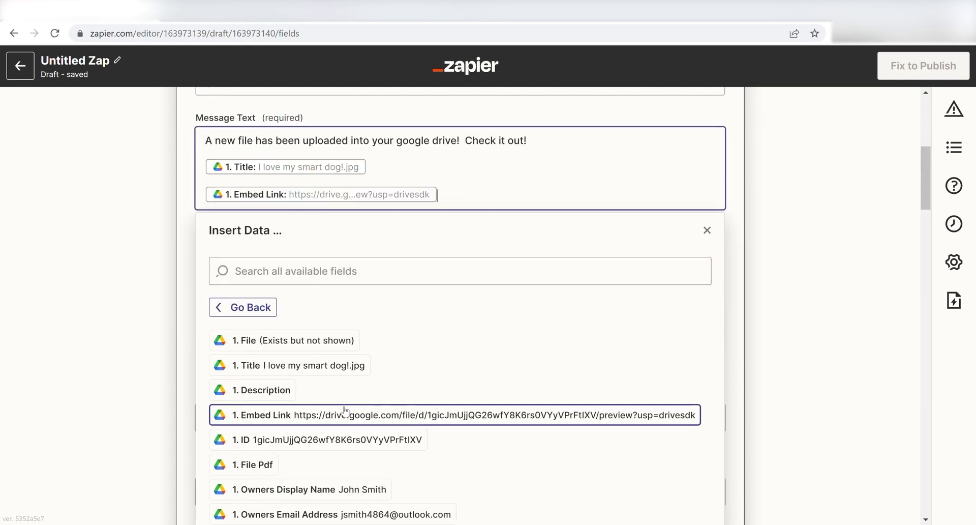
scroll(398, 396, down, 1)
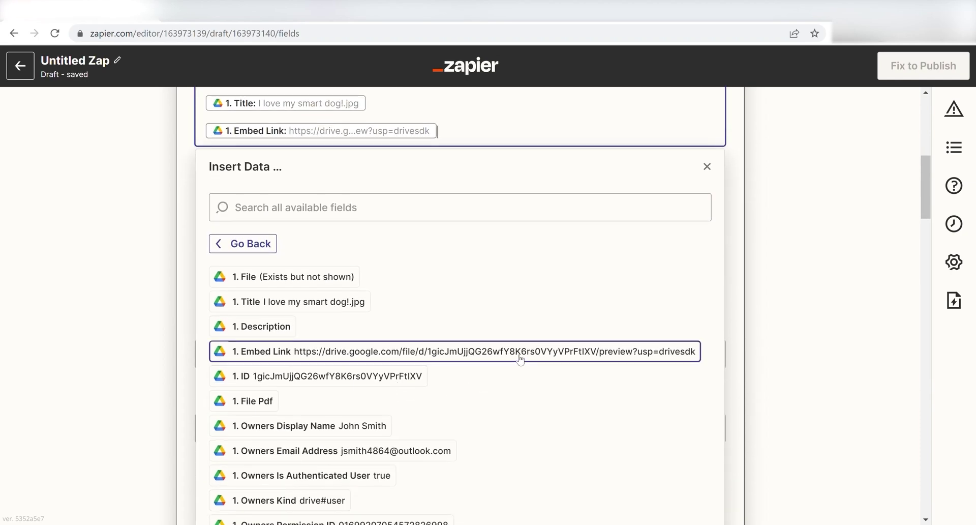
click(371, 214)
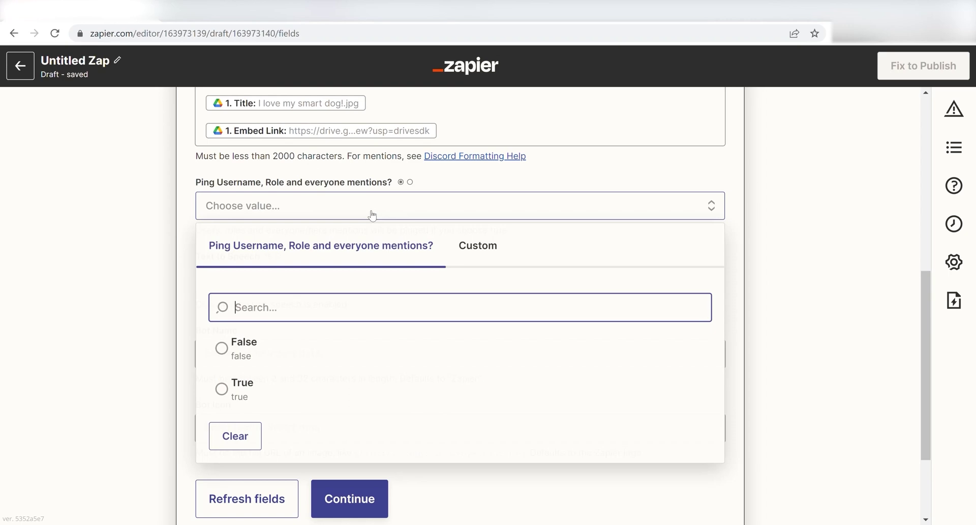
Turn off mention pings and name the bot 'Drive Bot'.
click(314, 344)
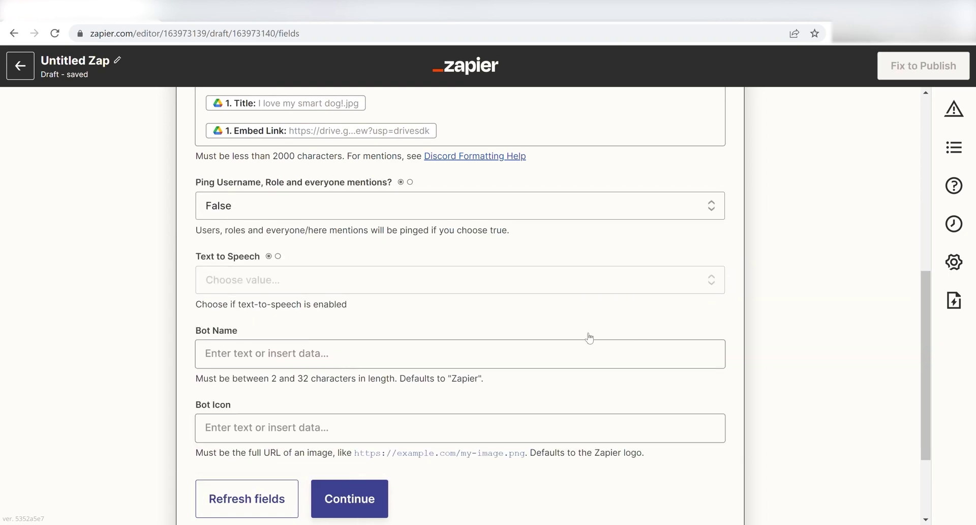
click(521, 357)
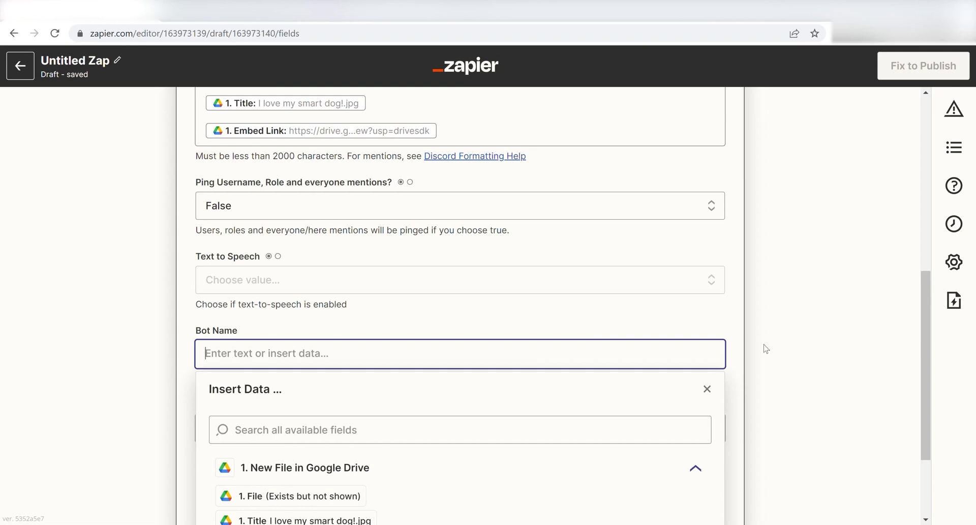
text(Drive Bo)
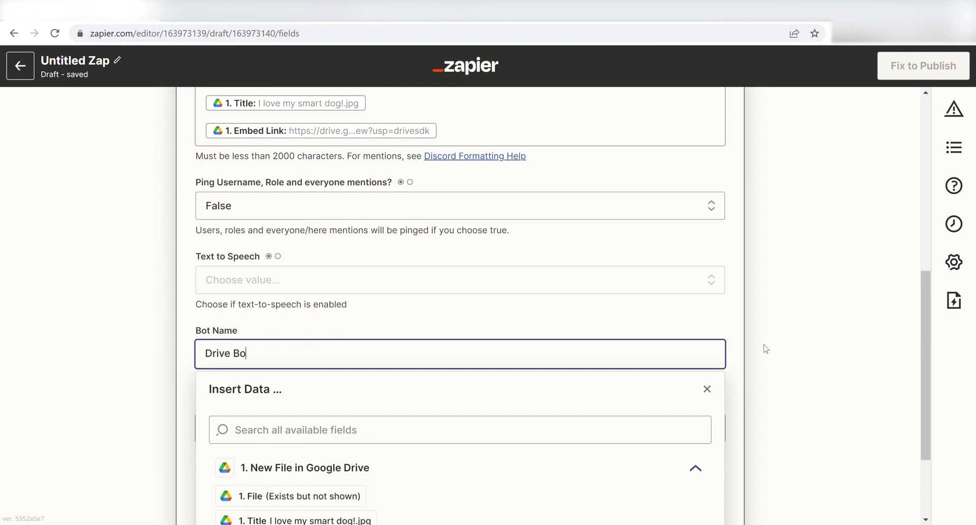
text(t)
click(766, 349)
scroll(764, 347, down, 1)
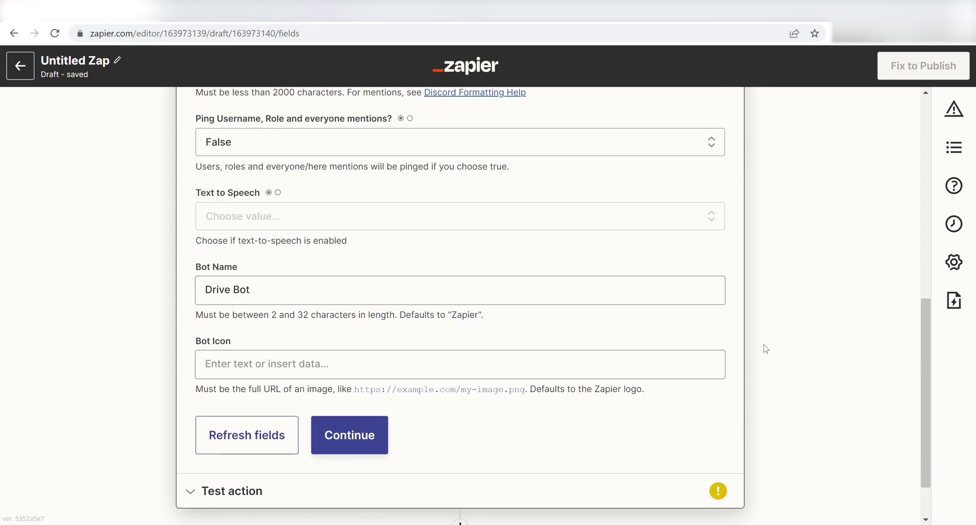
click(347, 449)
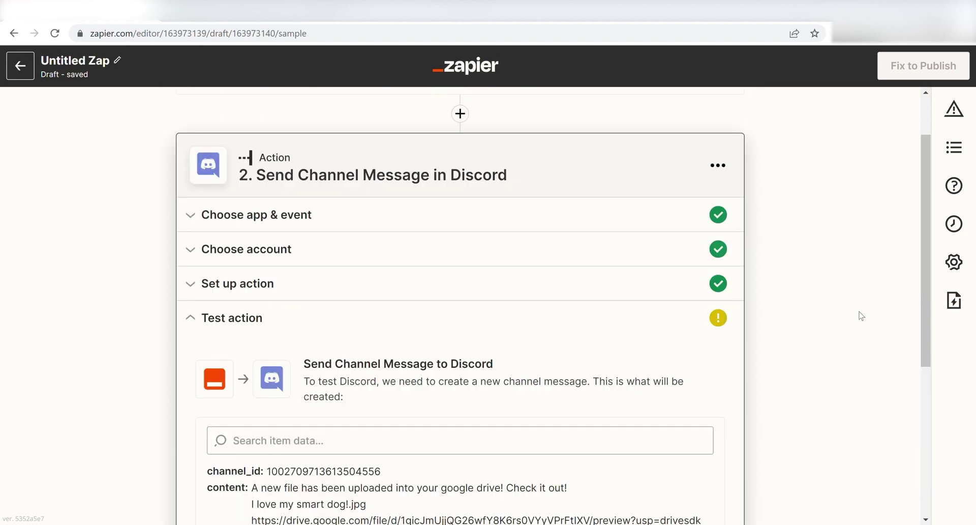
Scroll through the Test action panel to review the Drive Bot test message.
scroll(860, 315, down, 4)
scroll(861, 315, down, 1)
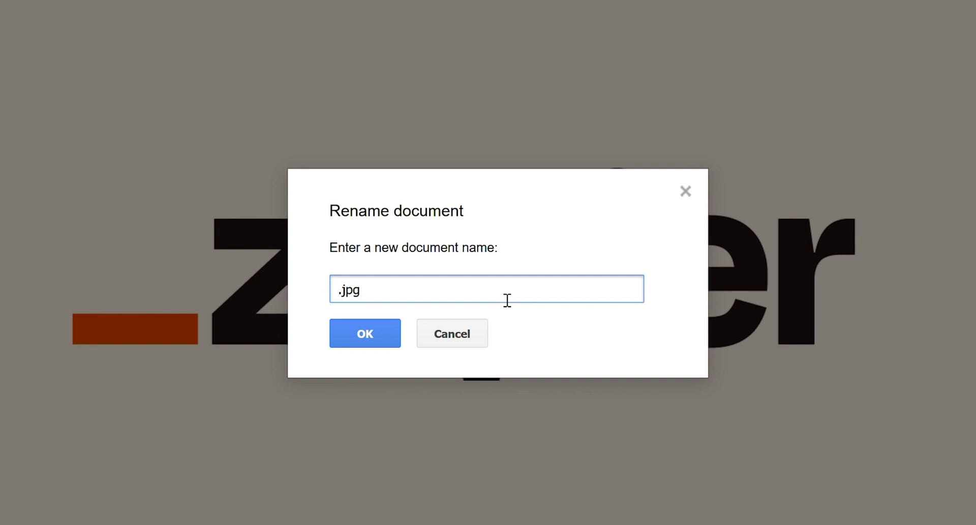
Enter 'learn zapier!!!!!' as the image's new name before the .jpg extension.
text(learn zapier)
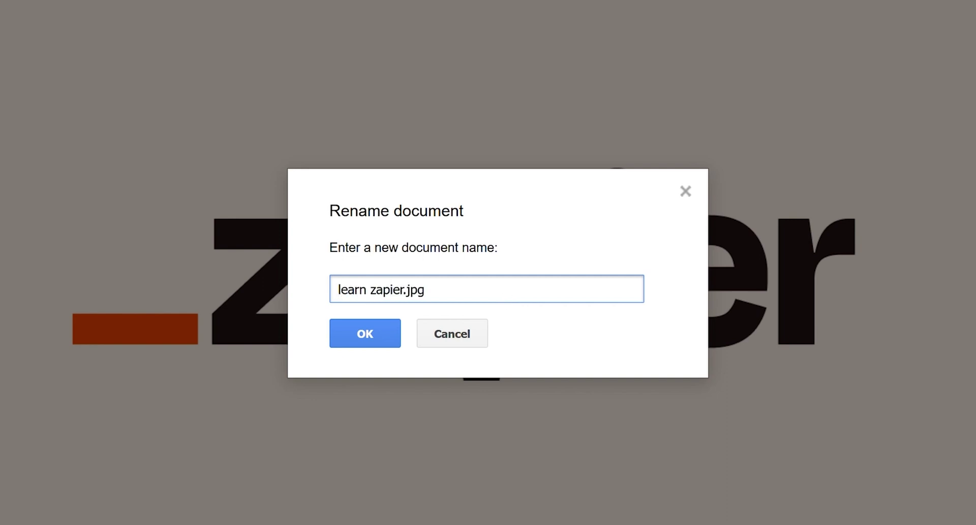
text(!!!!!)
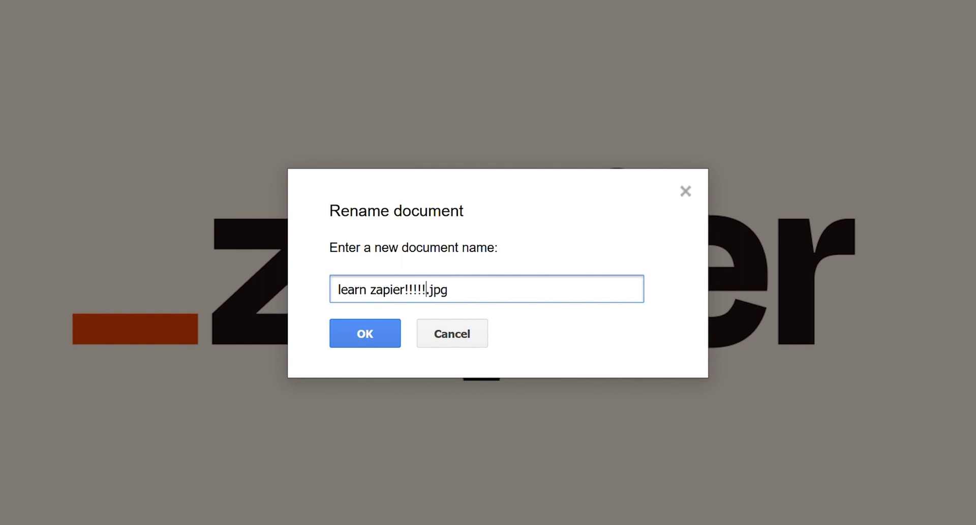